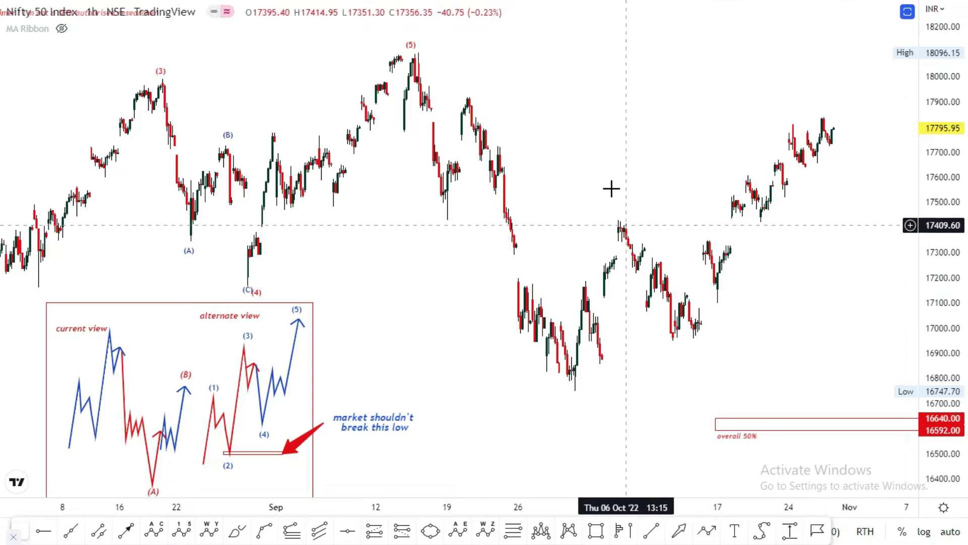
# Draw a trial falling ABC wave from the (5) high to the low near 16731.
pyautogui.click(437, 225)
pyautogui.moveTo(437, 226); pyautogui.dragTo(436, 213)
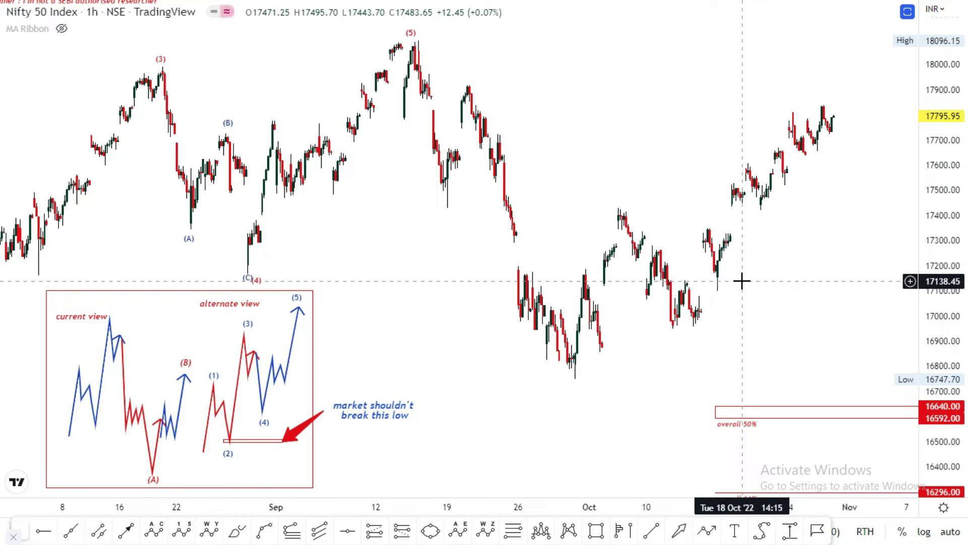
pyautogui.moveTo(585, 105); pyautogui.dragTo(579, 125)
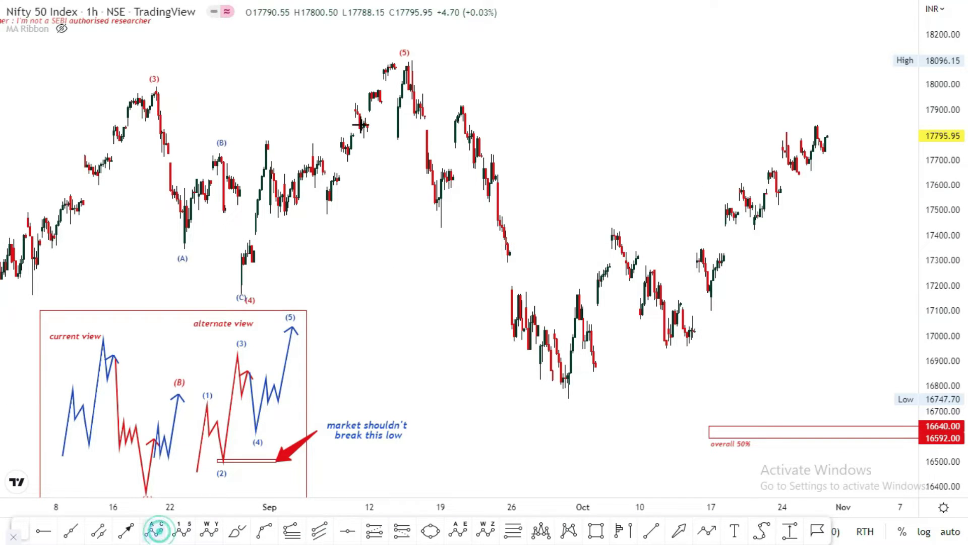
pyautogui.click(409, 69)
pyautogui.click(435, 229)
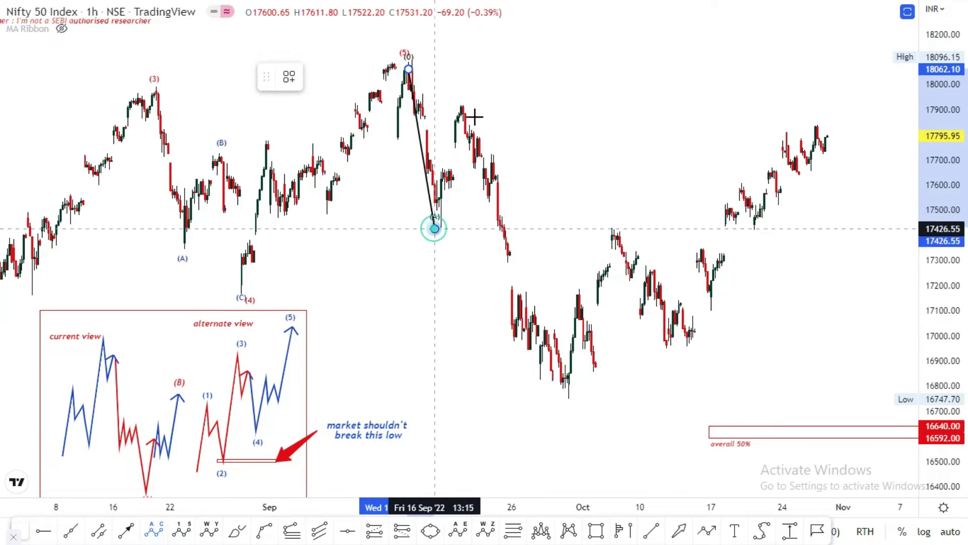
pyautogui.click(468, 108)
pyautogui.click(561, 403)
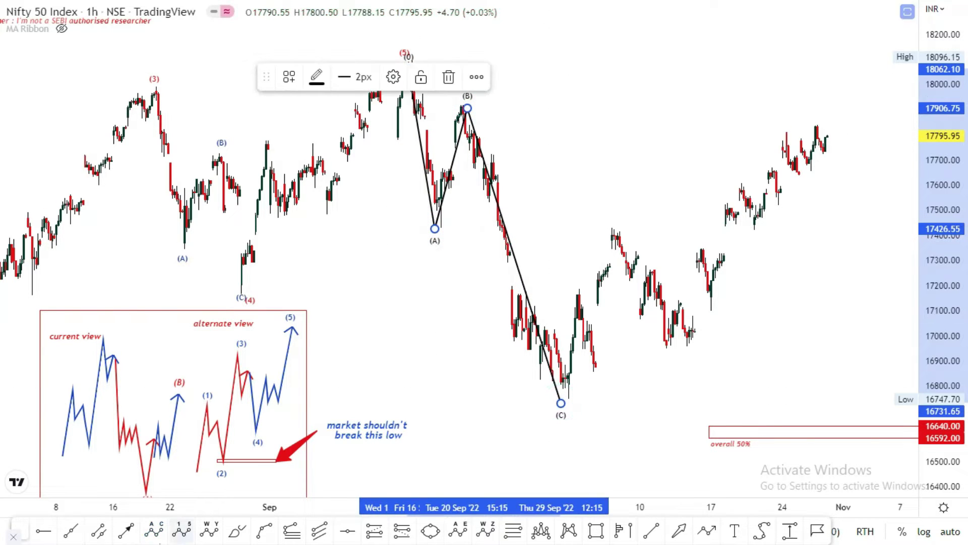
# Draw a trial rising ABC wave from that low to (C) at 17954.80.
pyautogui.click(154, 530)
pyautogui.click(563, 407)
pyautogui.click(622, 226)
pyautogui.click(659, 354)
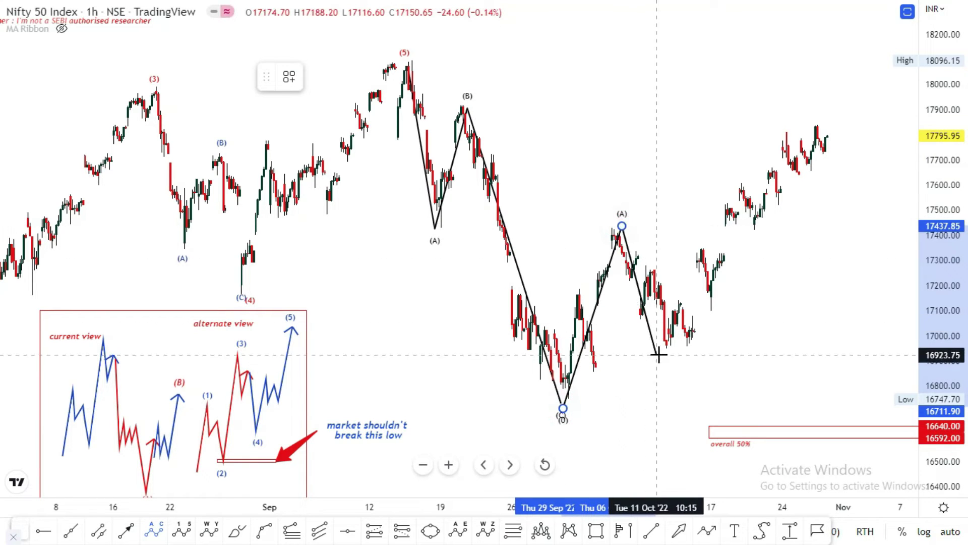
pyautogui.click(816, 96)
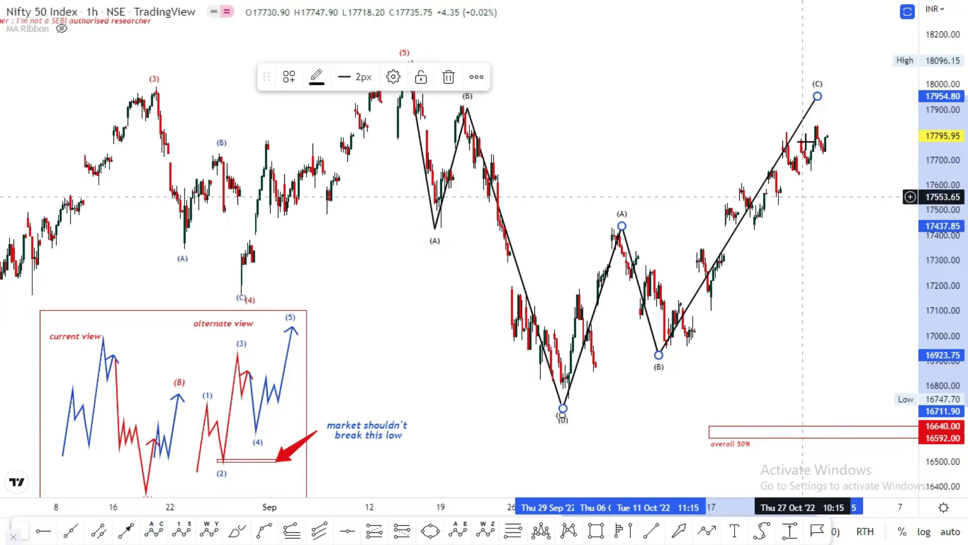
# Delete both trial ABC waves.
pyautogui.moveTo(822, 200); pyautogui.dragTo(783, 91)
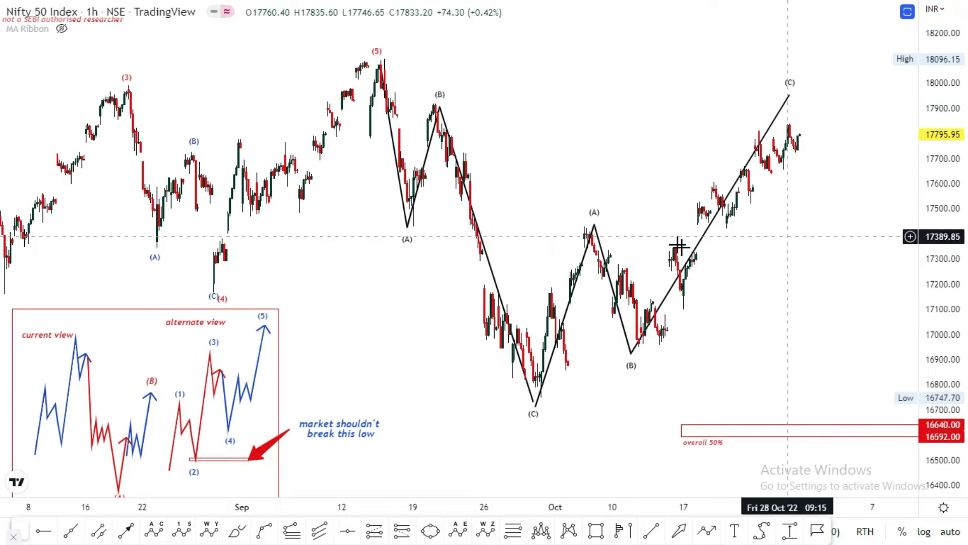
pyautogui.click(594, 225)
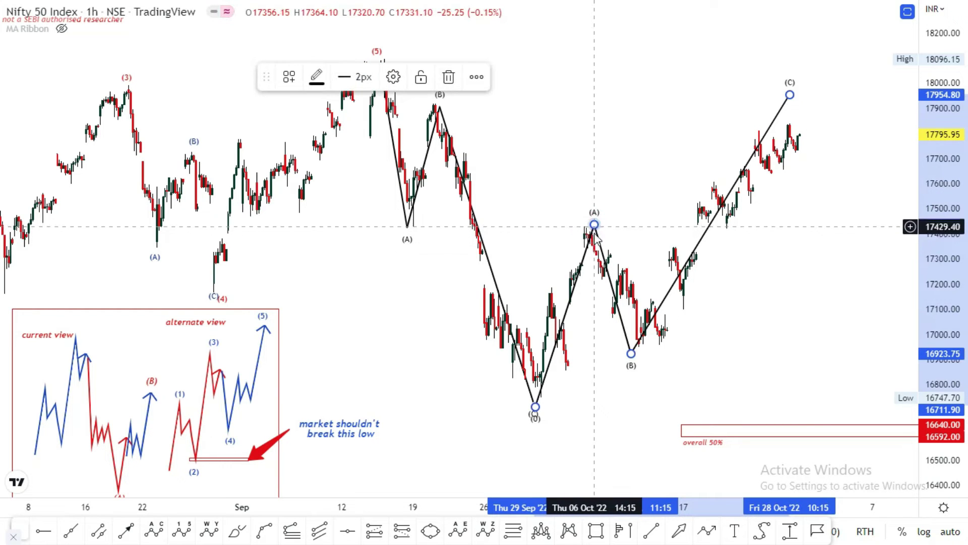
pyautogui.press('Delete')
pyautogui.click(439, 114)
pyautogui.press('Delete')
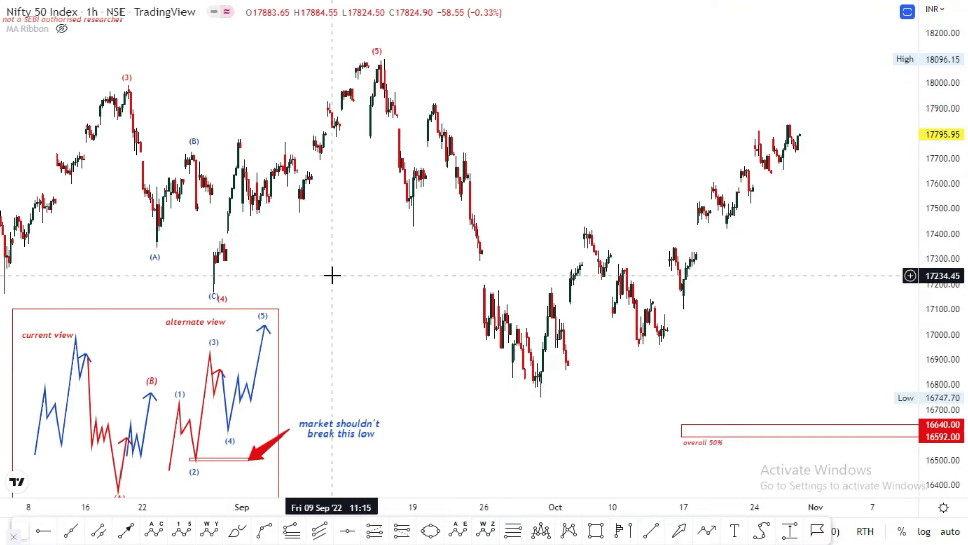
# Move the impulse wave's (4) and (5) points, then undo those moves.
pyautogui.moveTo(225, 290); pyautogui.dragTo(536, 399)
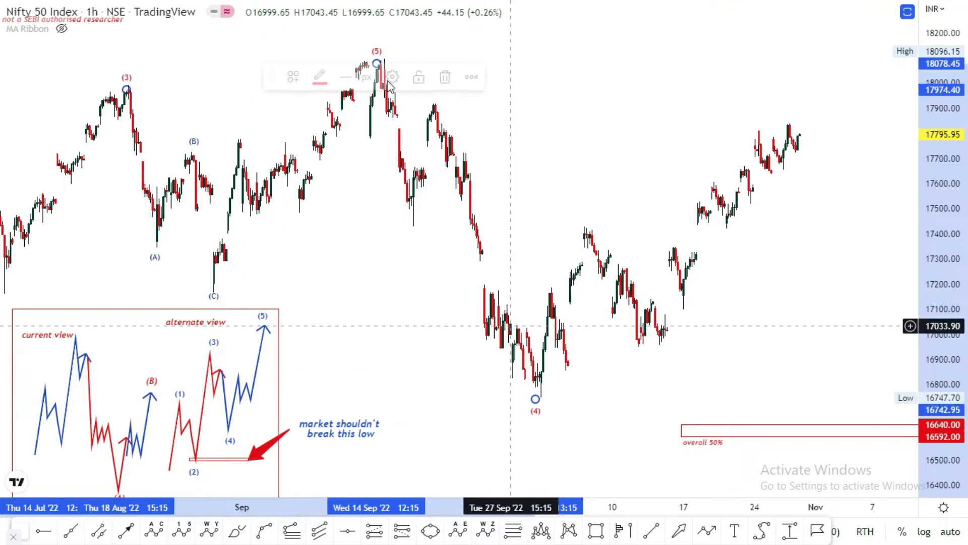
pyautogui.moveTo(377, 63); pyautogui.dragTo(835, 20)
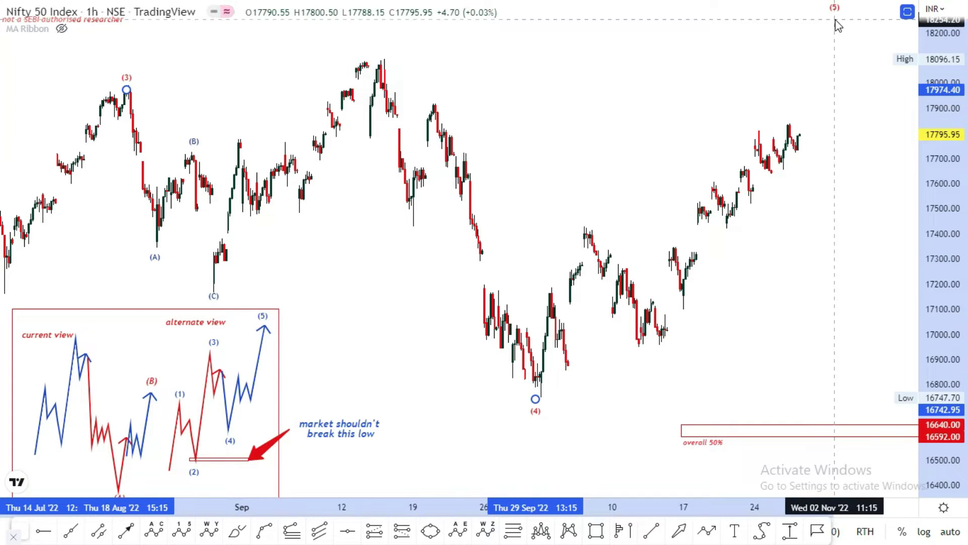
pyautogui.moveTo(836, 20); pyautogui.dragTo(835, 19)
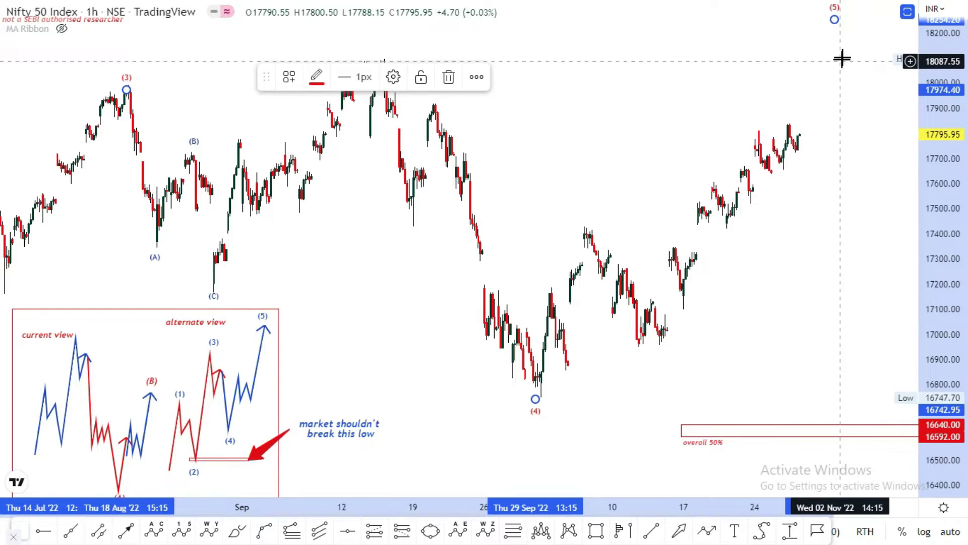
pyautogui.click(569, 95)
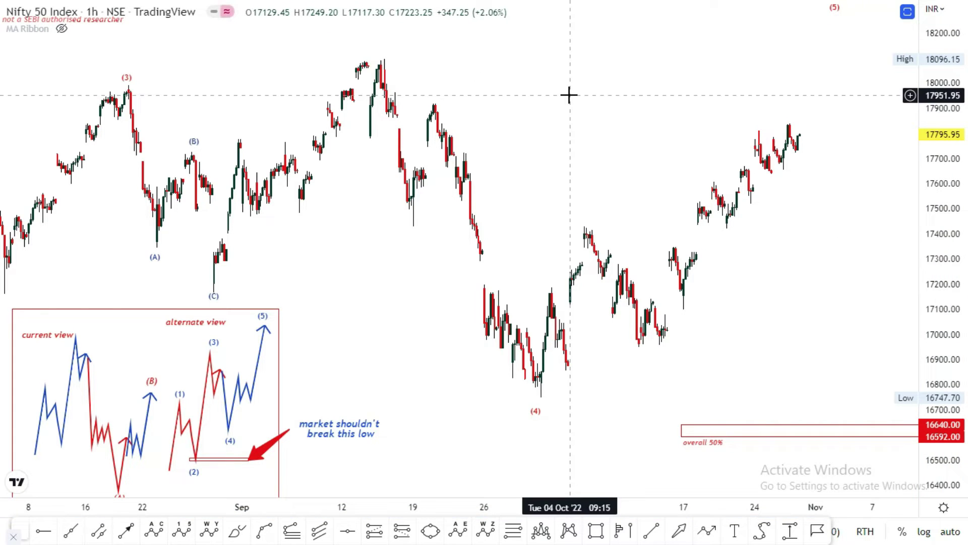
pyautogui.hotkey('ctrl', 'z')
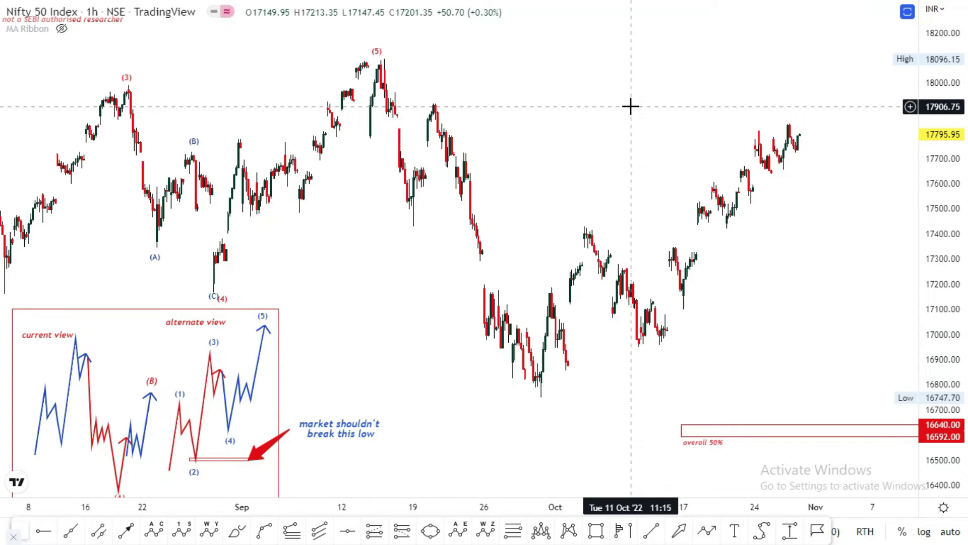
# Draw the falling ABC wave from the (5) high to the late-September low.
pyautogui.moveTo(626, 173); pyautogui.dragTo(608, 200)
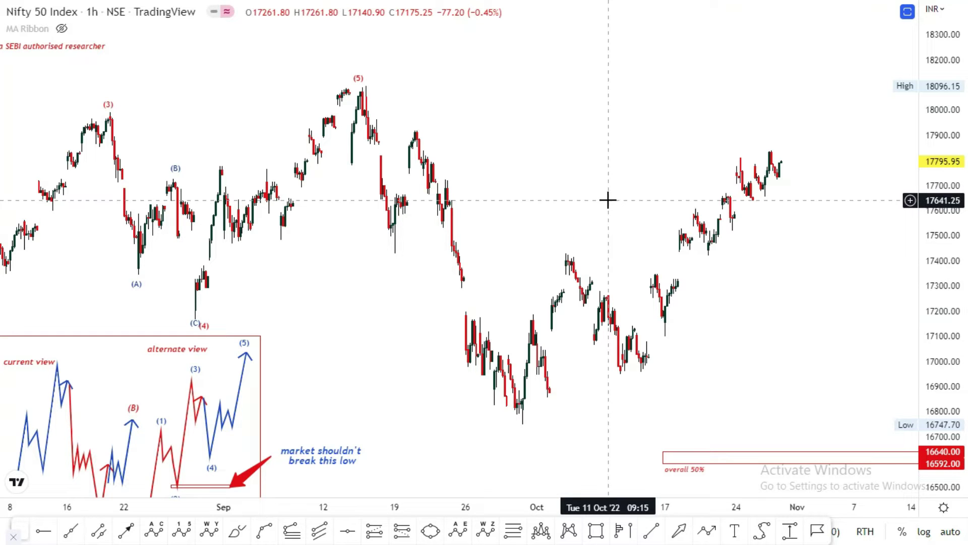
pyautogui.click(154, 529)
pyautogui.click(364, 89)
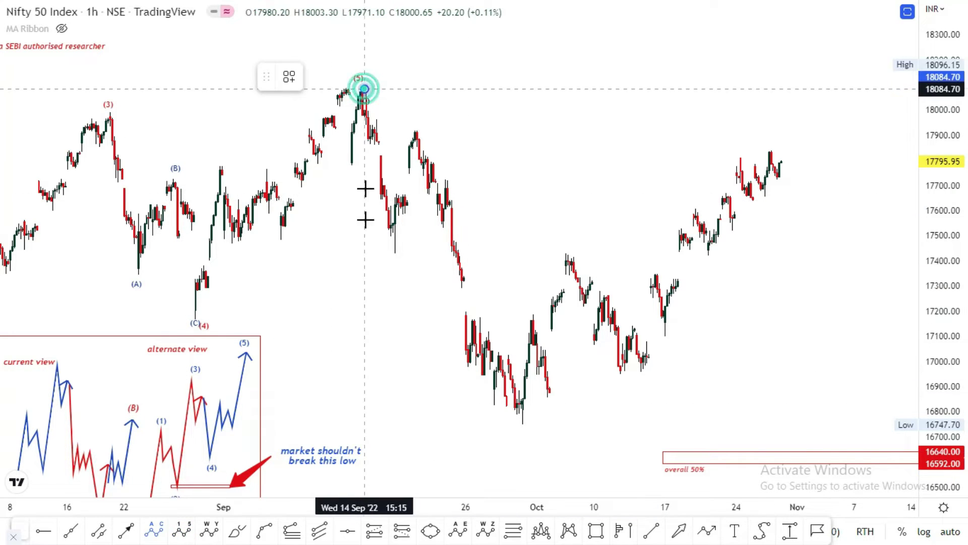
pyautogui.click(392, 248)
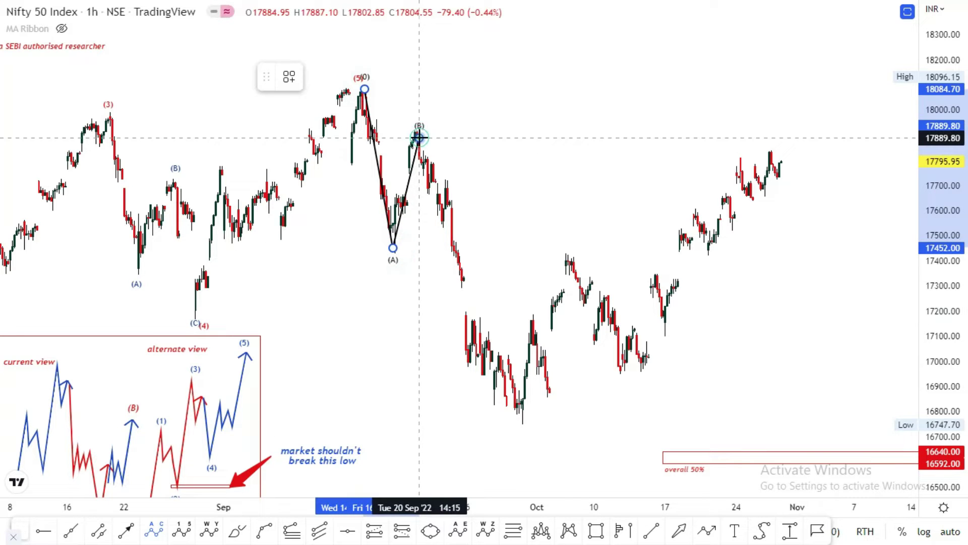
pyautogui.click(419, 136)
pyautogui.click(522, 423)
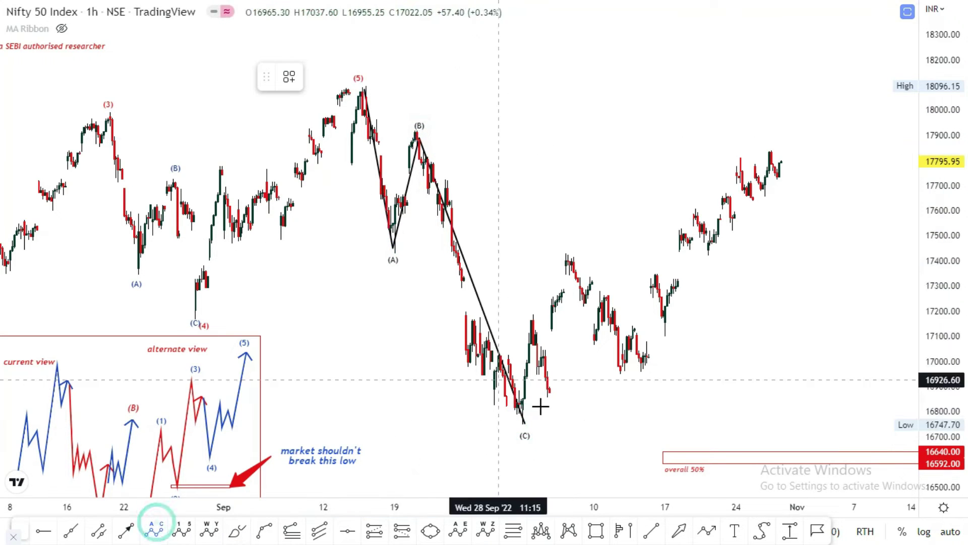
# Draw the rising ABC wave from that low, ending (C) near 17968.
pyautogui.click(525, 427)
pyautogui.click(573, 249)
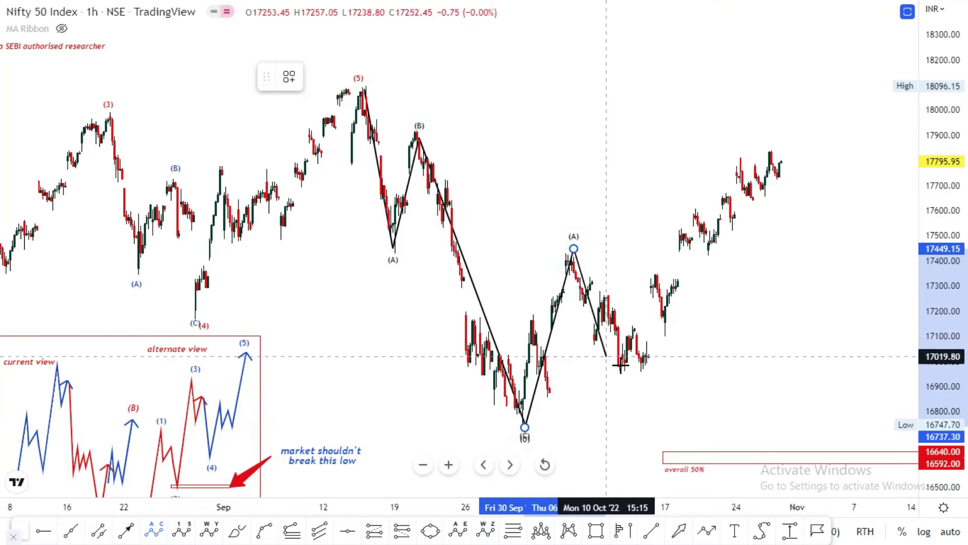
pyautogui.click(623, 367)
pyautogui.click(778, 118)
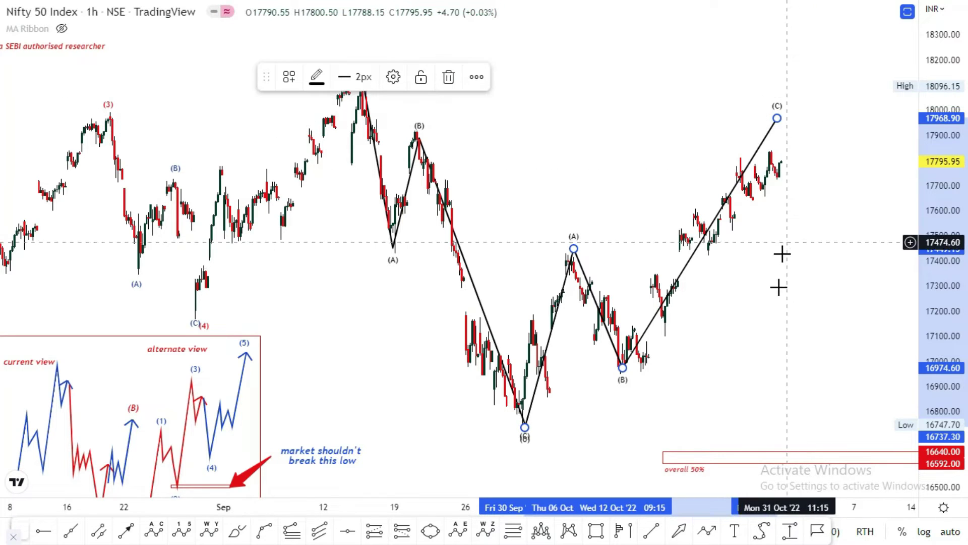
pyautogui.click(650, 149)
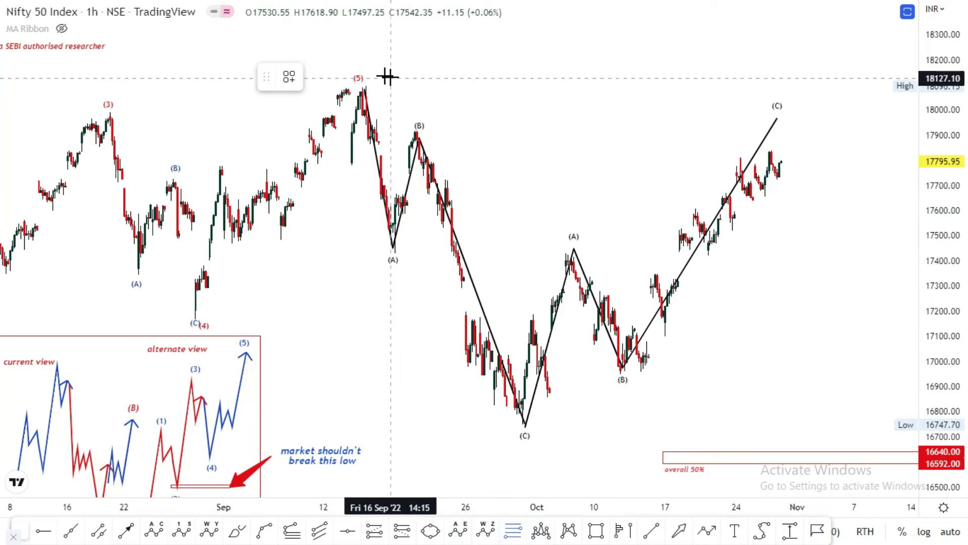
# Draw levels from the 18096.15 high to the 16747.70 low, then check the rising wave's end.
pyautogui.click(365, 86)
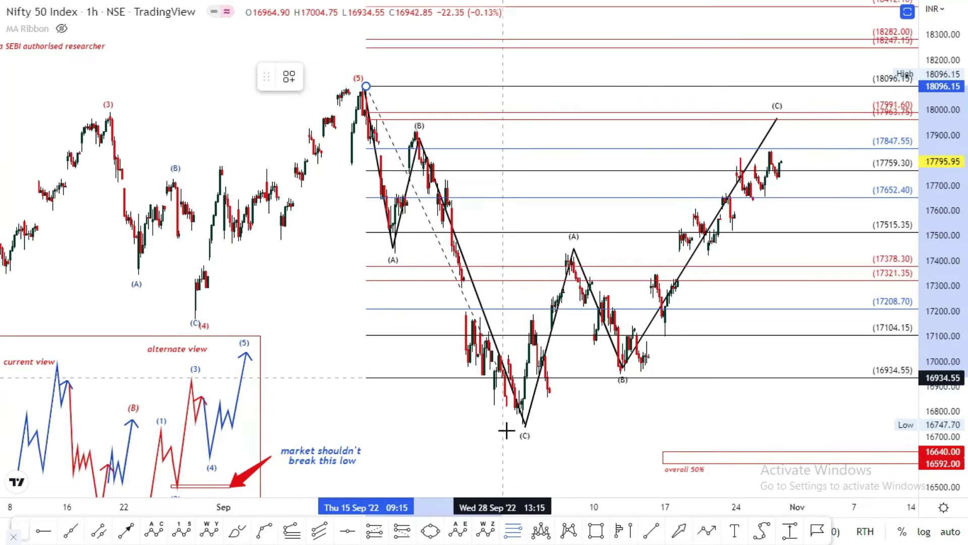
pyautogui.click(524, 430)
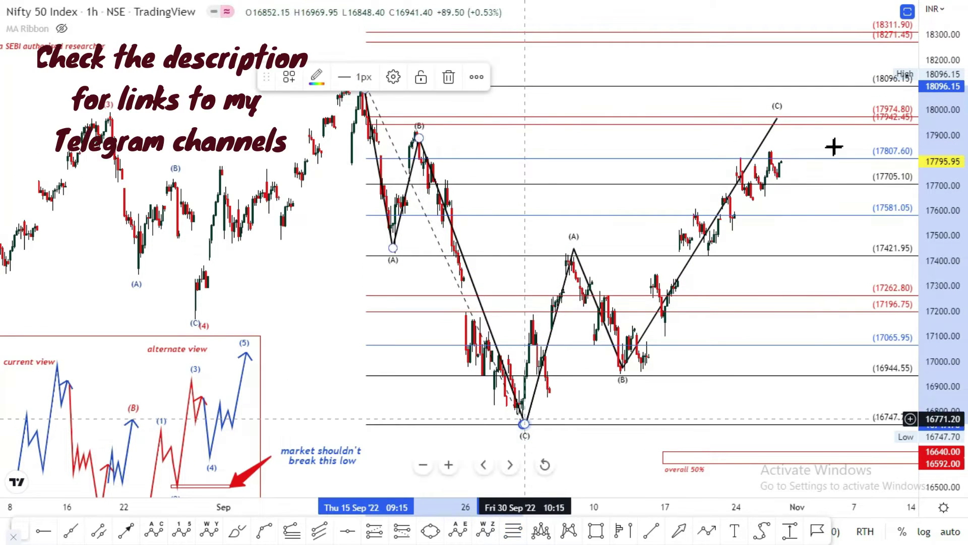
pyautogui.moveTo(803, 145); pyautogui.dragTo(765, 146)
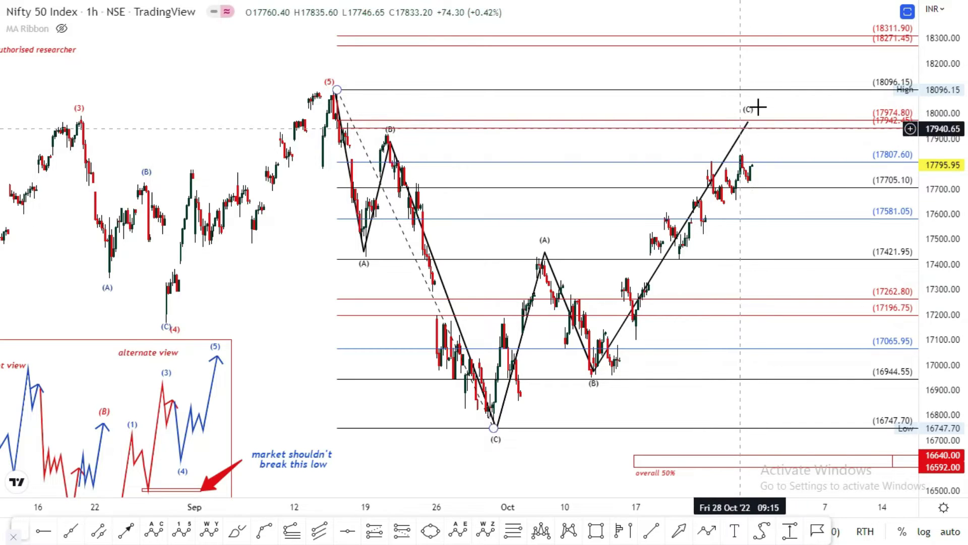
pyautogui.click(746, 120)
pyautogui.click(731, 254)
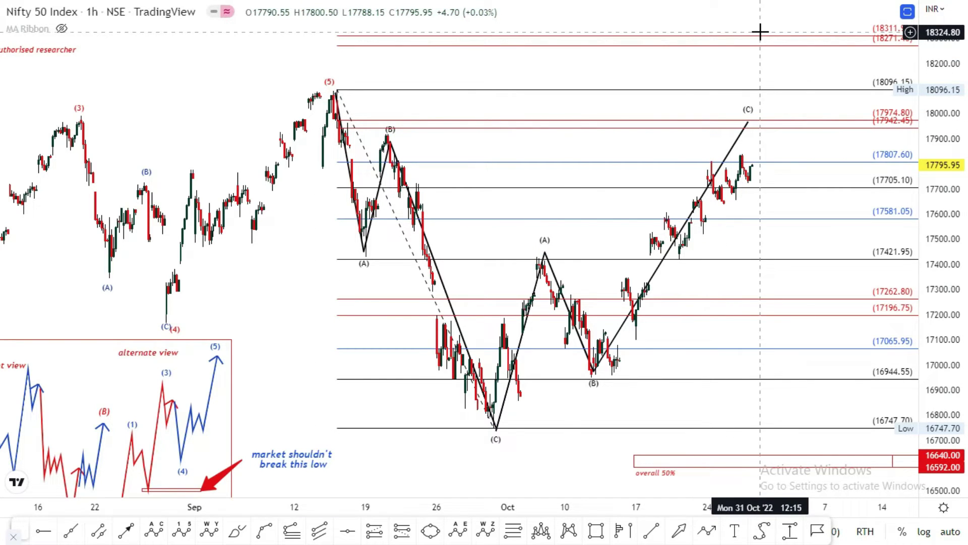
# Add horizontal rays for the lower Harmonic supply zone at 17942 and 17975.
pyautogui.click(752, 128)
pyautogui.doubleClick(752, 128)
pyautogui.click(480, 176)
pyautogui.moveTo(468, 221); pyautogui.dragTo(490, 225)
pyautogui.write('2.00')
pyautogui.press('Return')
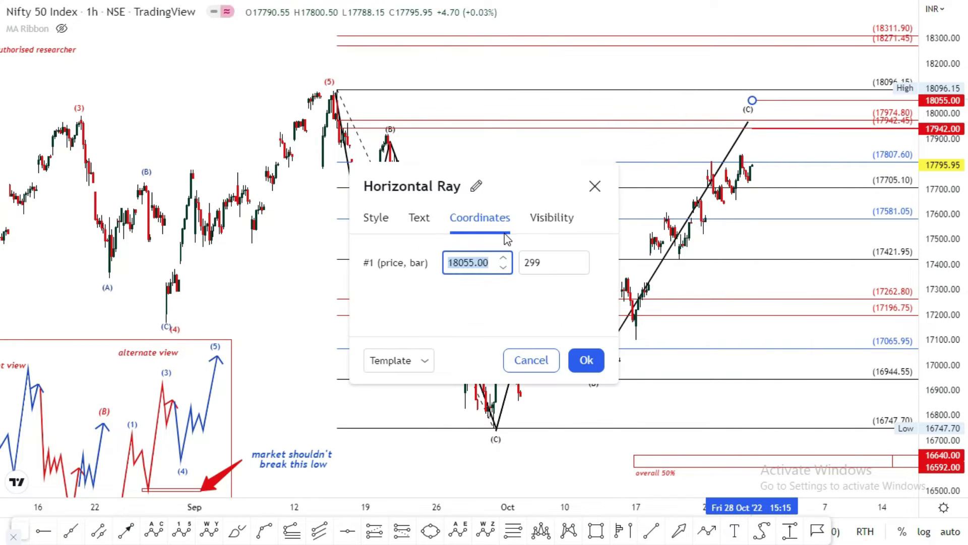
pyautogui.write('179')
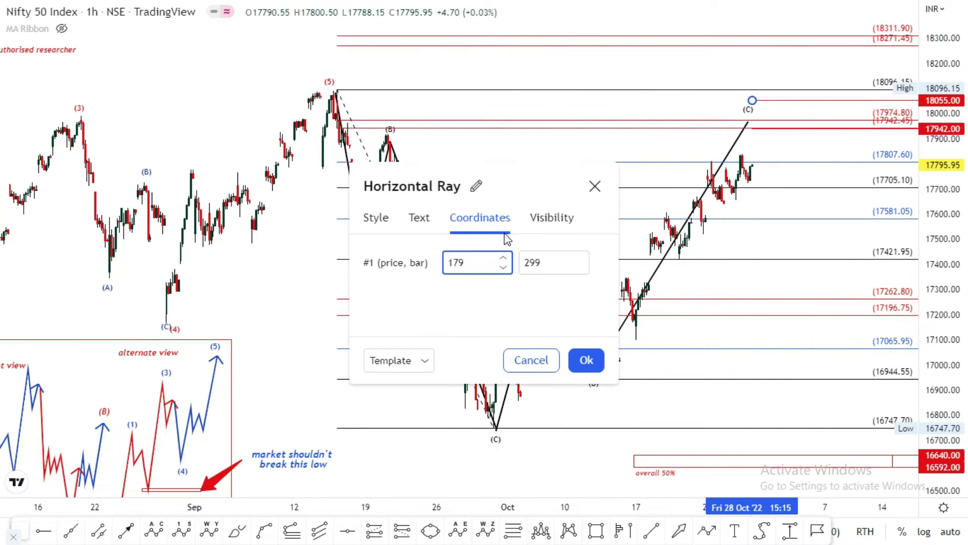
pyautogui.write('75')
pyautogui.click(422, 218)
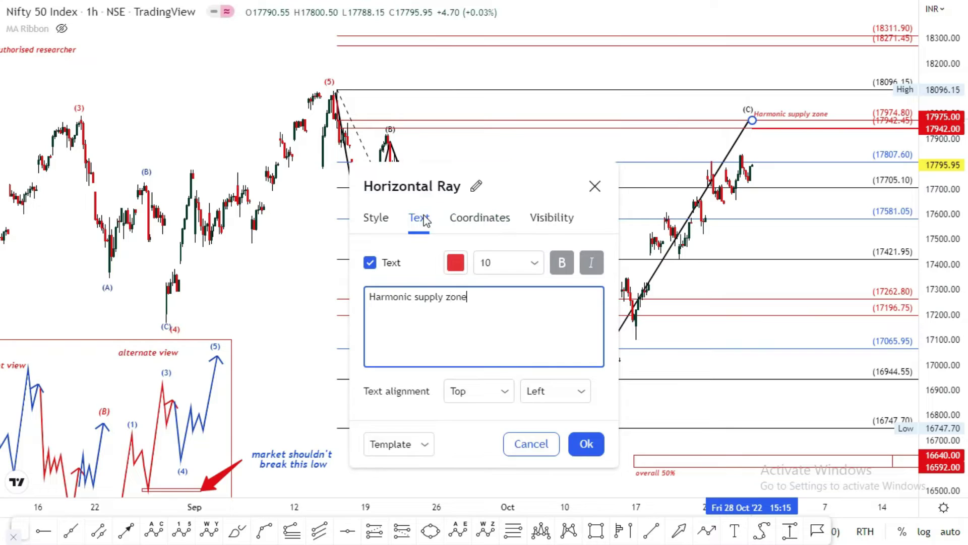
pyautogui.click(586, 444)
# Add a horizontal ray at the swing high labelled 'swing high', right-aligned.
pyautogui.click(335, 112)
pyautogui.doubleClick(336, 112)
pyautogui.write('swing high')
pyautogui.click(554, 349)
pyautogui.click(549, 403)
pyautogui.click(586, 402)
# Set the upper supply zone rays to 18312 and 18271.
pyautogui.moveTo(464, 112); pyautogui.dragTo(464, 92)
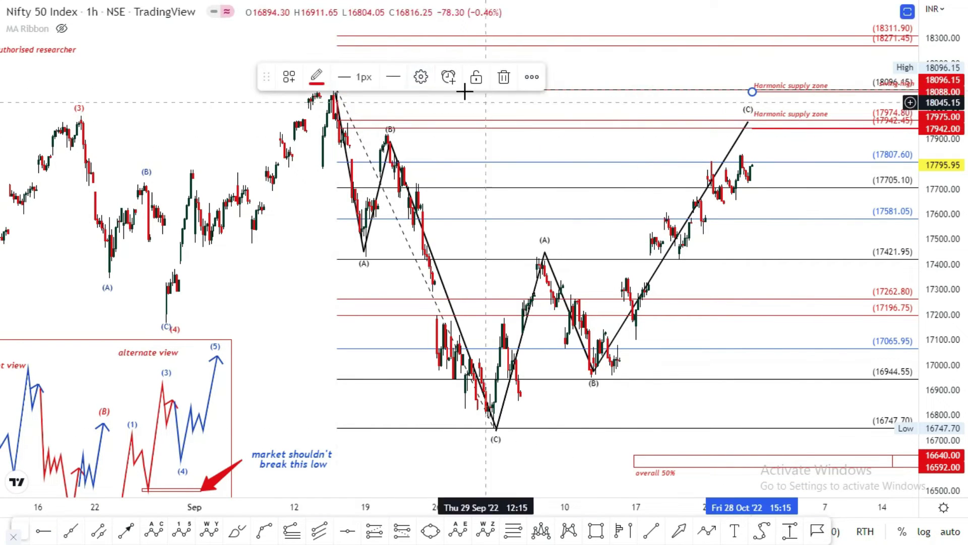
pyautogui.doubleClick(465, 91)
pyautogui.click(498, 183)
pyautogui.write('18312')
pyautogui.click(586, 318)
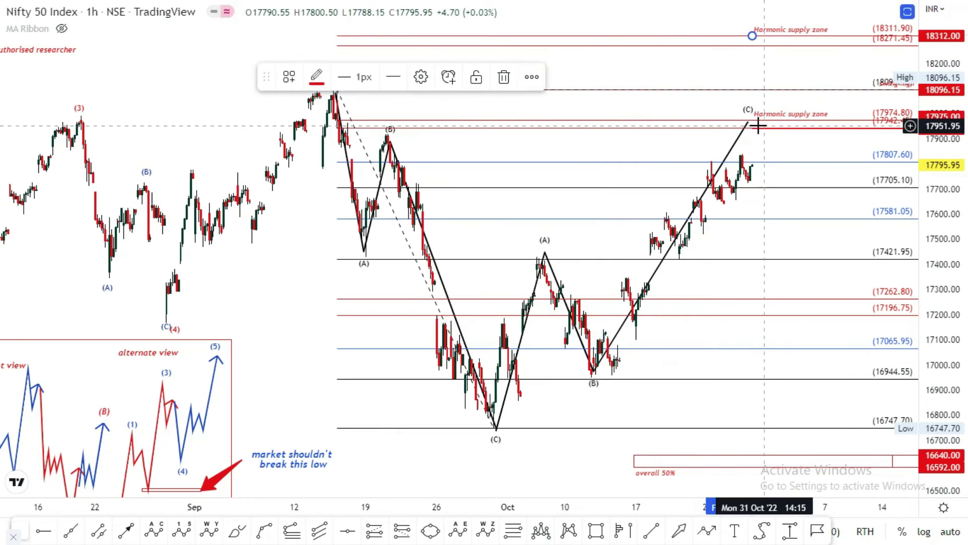
pyautogui.doubleClick(434, 90)
pyautogui.write('18271')
pyautogui.click(603, 370)
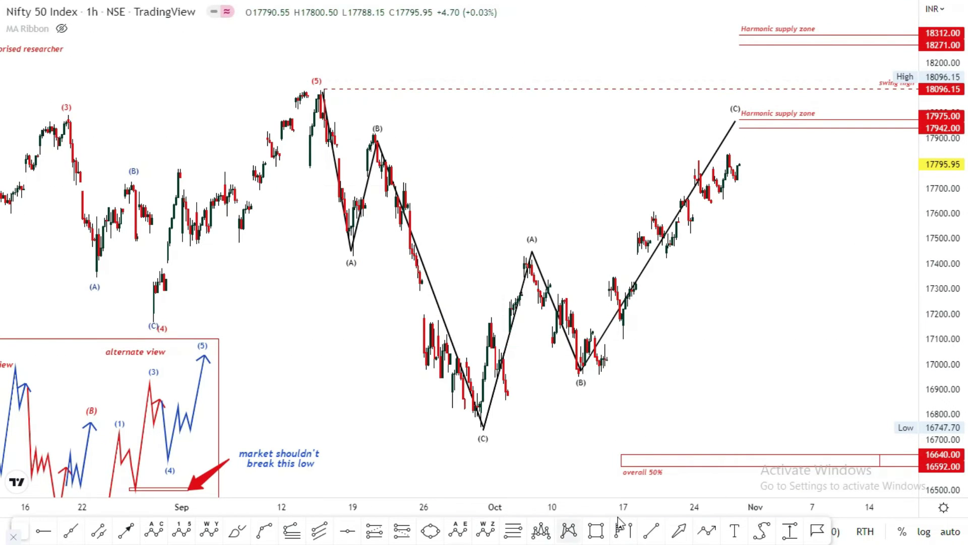
# Draw a narrow rectangle beside the latest candles, topping near 18042.
pyautogui.click(594, 531)
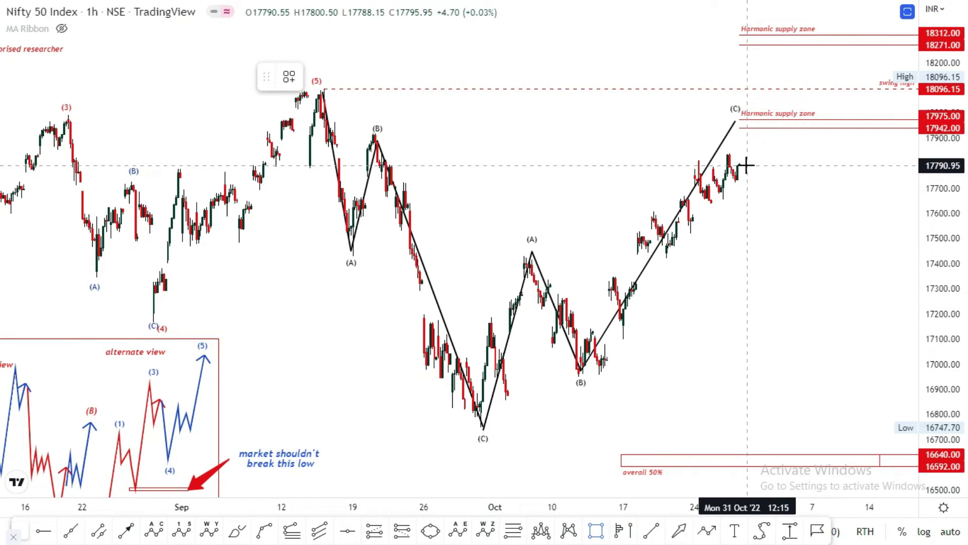
pyautogui.moveTo(746, 166); pyautogui.dragTo(748, 102)
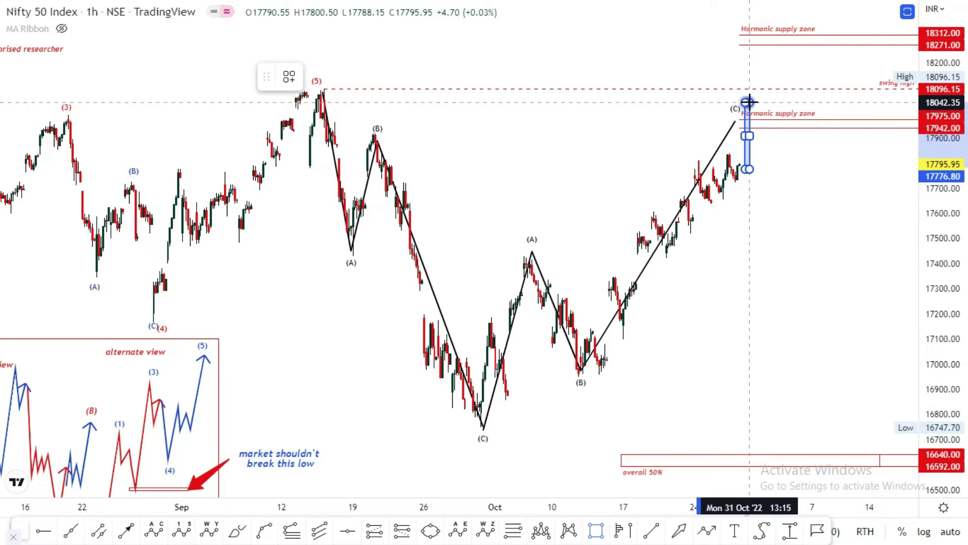
pyautogui.click(748, 102)
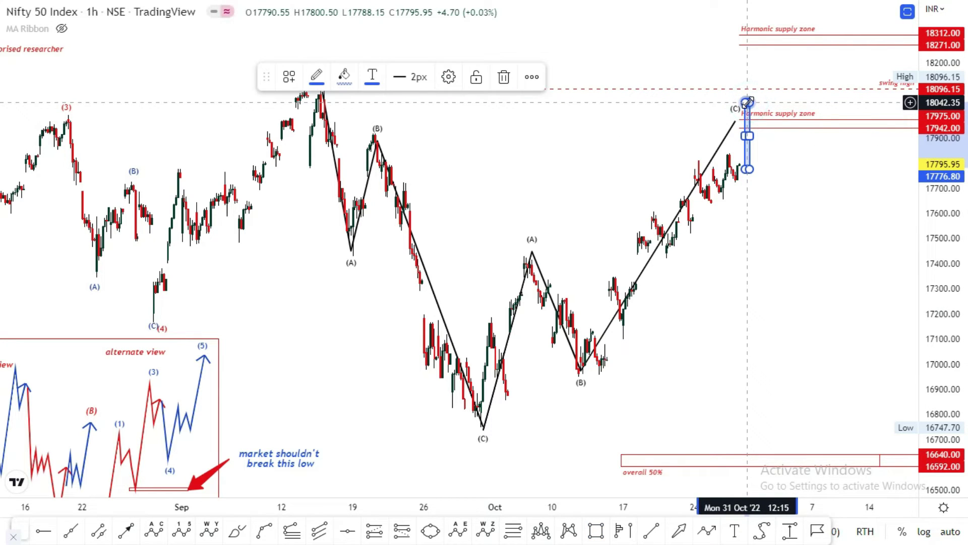
# Start a trial projected path from the last candles up into the upper supply zone.
pyautogui.click(707, 531)
pyautogui.click(751, 122)
pyautogui.click(758, 95)
pyautogui.click(766, 102)
pyautogui.click(769, 108)
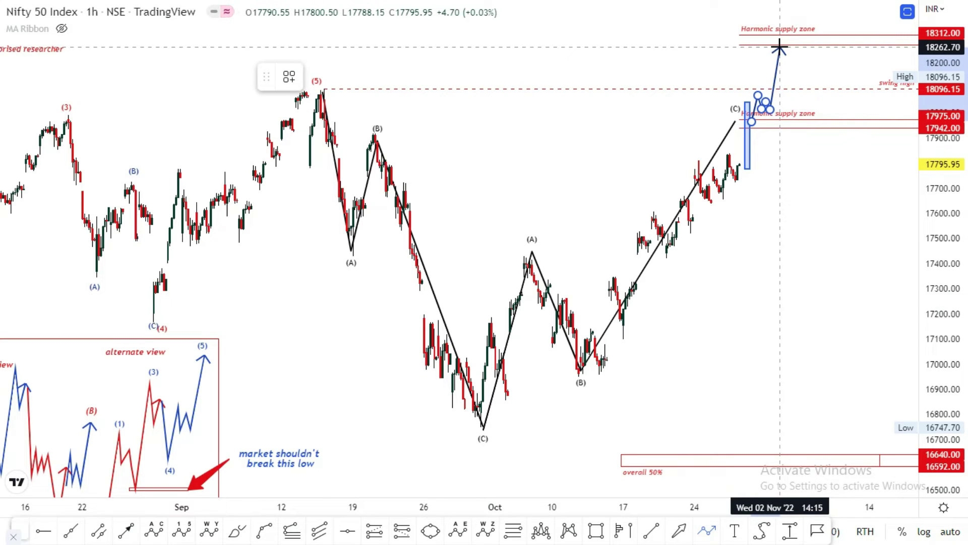
pyautogui.click(780, 47)
# Zigzag the trial path downward, finish it, and shift it left and down.
pyautogui.click(786, 189)
pyautogui.click(799, 158)
pyautogui.click(805, 175)
pyautogui.click(819, 153)
pyautogui.click(829, 270)
pyautogui.click(841, 258)
pyautogui.click(838, 246)
pyautogui.click(849, 243)
pyautogui.doubleClick(861, 319)
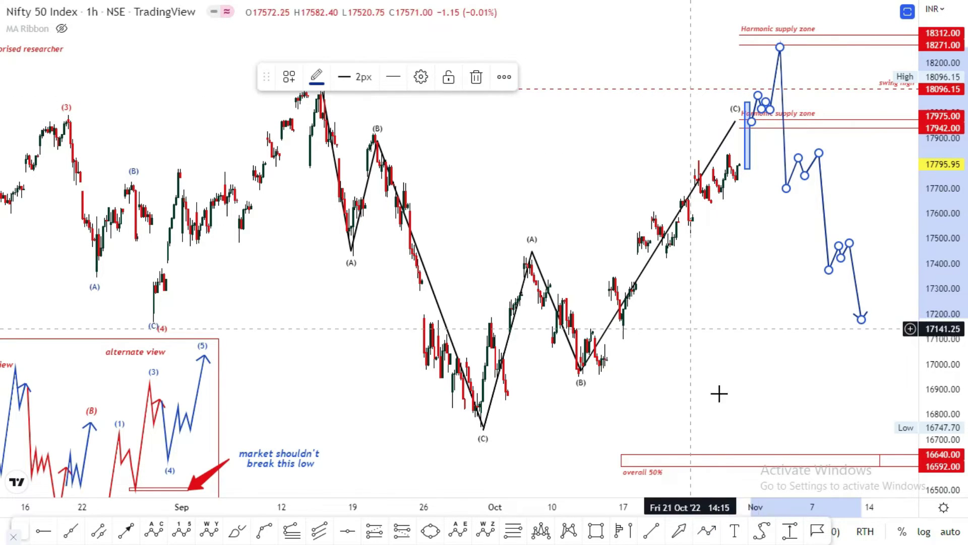
pyautogui.moveTo(785, 141); pyautogui.dragTo(764, 210)
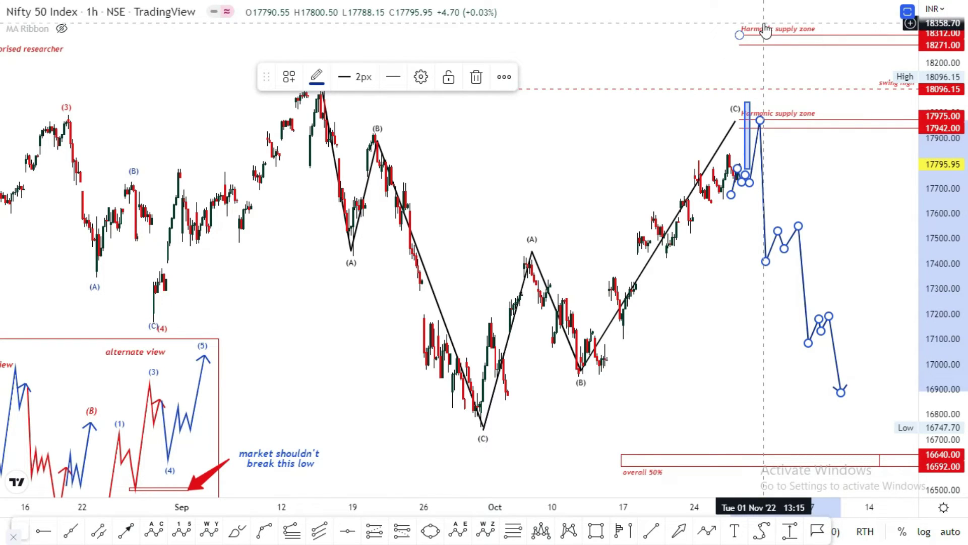
pyautogui.click(683, 115)
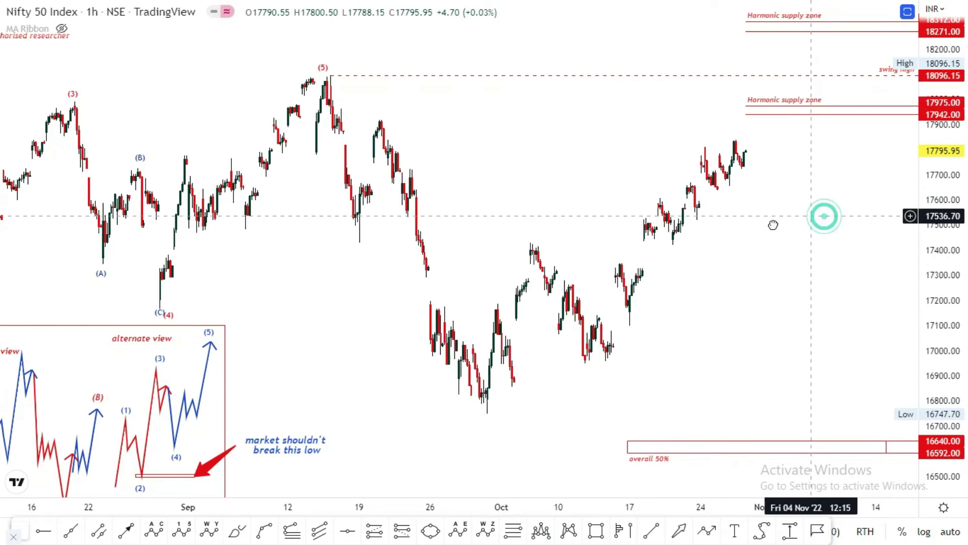
# Draw a blue path from the late-September low through the October swings up to the swing high.
pyautogui.moveTo(816, 217); pyautogui.dragTo(747, 233)
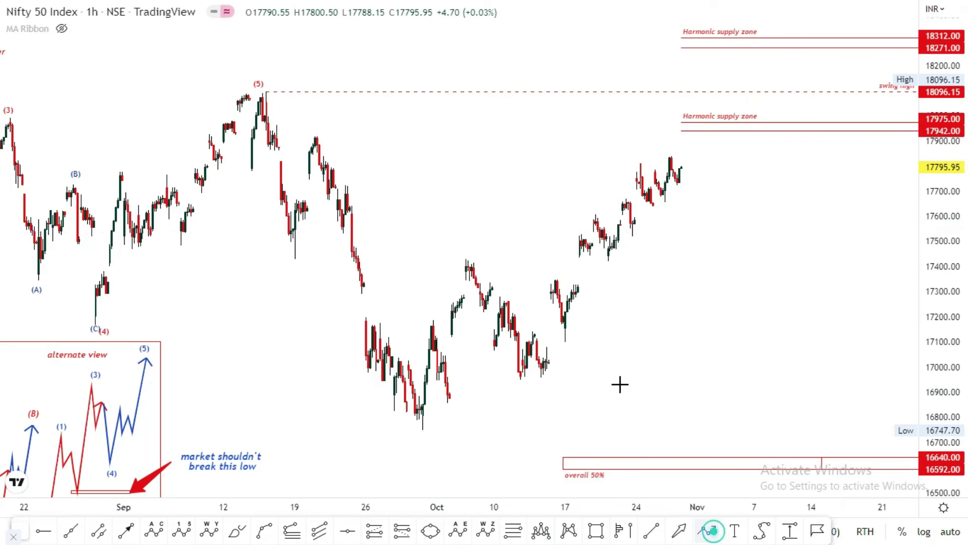
pyautogui.click(417, 432)
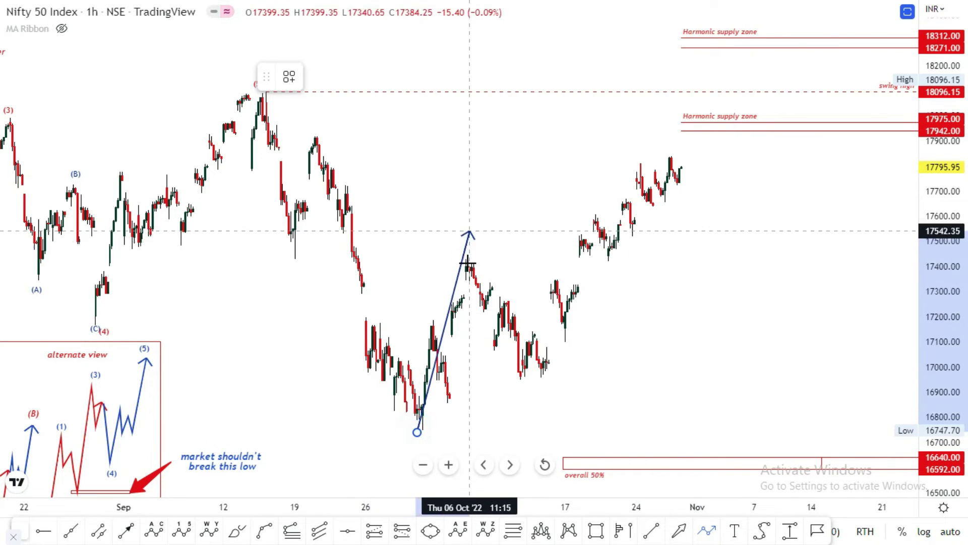
pyautogui.click(469, 262)
pyautogui.click(522, 375)
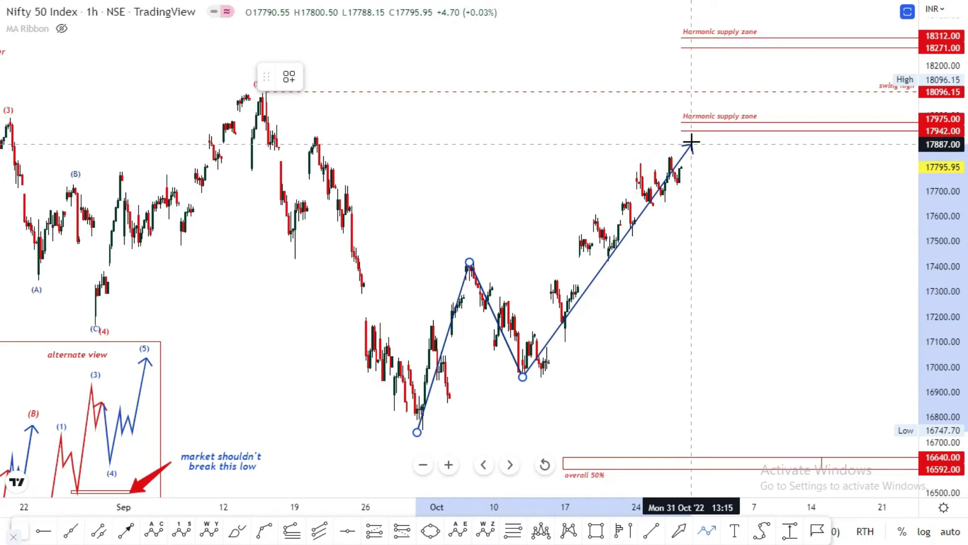
pyautogui.doubleClick(685, 115)
pyautogui.moveTo(685, 115); pyautogui.dragTo(701, 99)
pyautogui.click(701, 98)
# Zigzag the path through the supply zone and end it with an arrow near 17700.
pyautogui.click(705, 152)
pyautogui.click(720, 133)
pyautogui.click(724, 152)
pyautogui.click(742, 125)
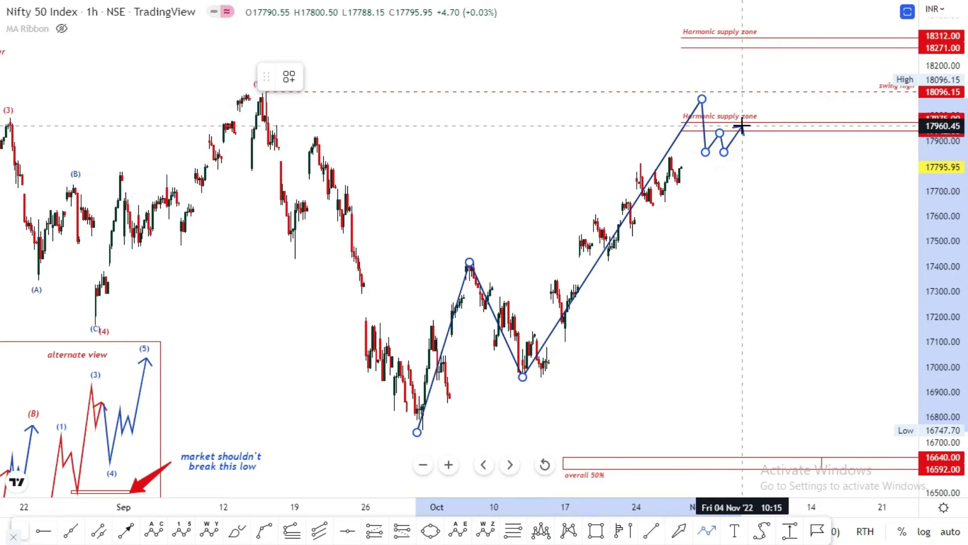
pyautogui.doubleClick(748, 188)
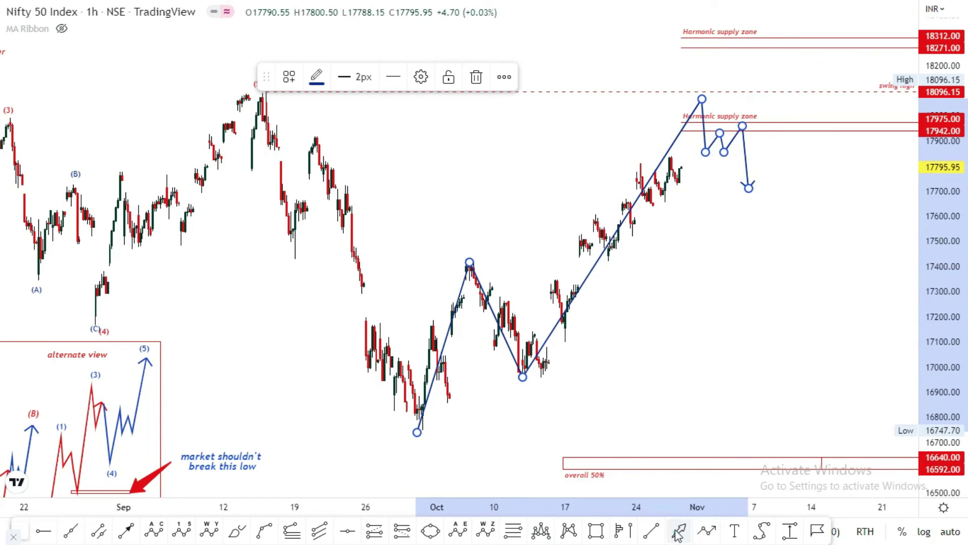
# Draw a red arrow from the blue path's end up into the upper supply zone.
pyautogui.click(873, 146)
pyautogui.click(751, 186)
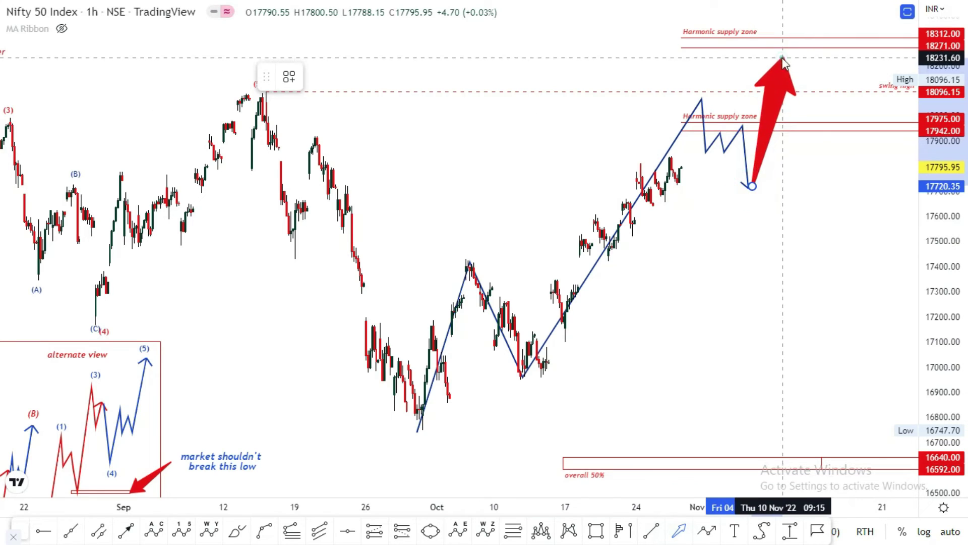
pyautogui.click(782, 58)
pyautogui.click(822, 235)
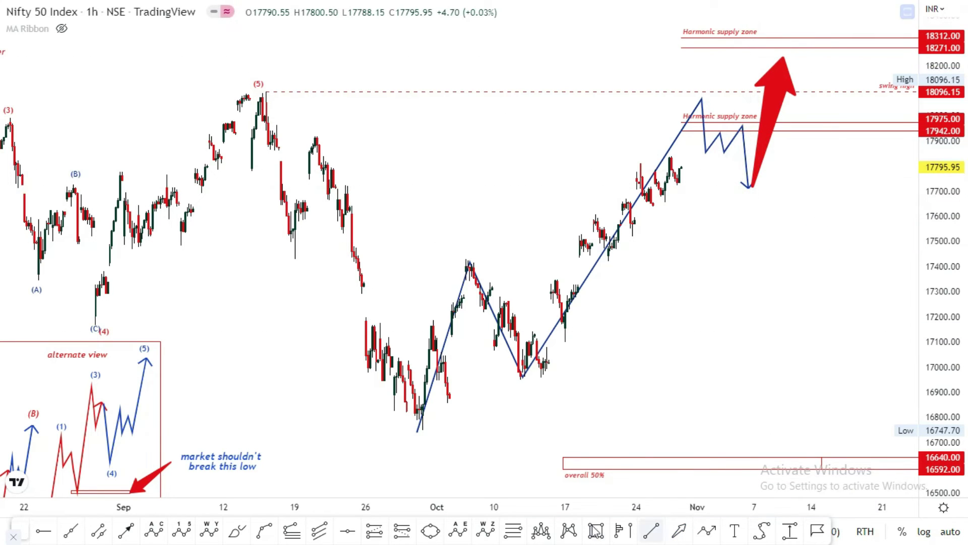
# Draw a Fibonacci retracement from the mid-October low to the swing high, then delete it.
pyautogui.click(510, 530)
pyautogui.click(520, 379)
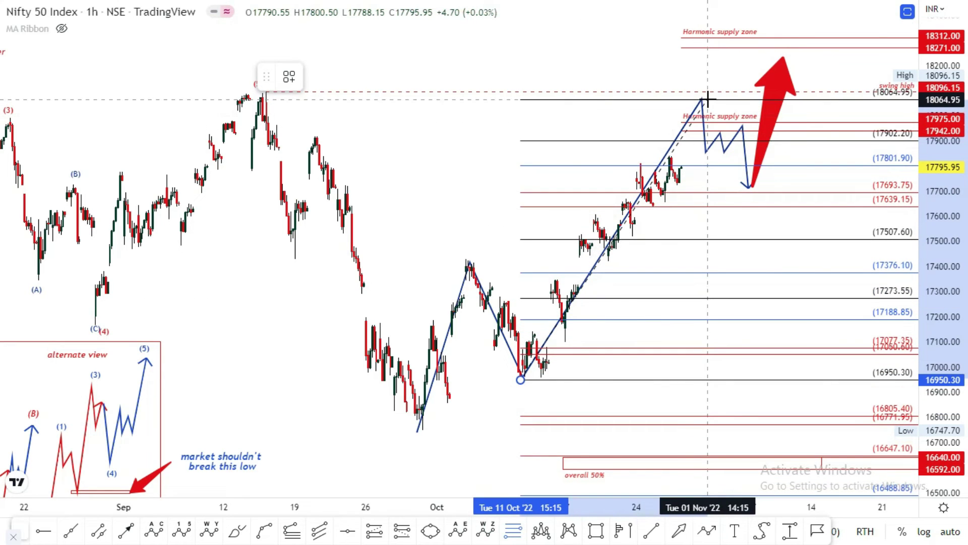
pyautogui.click(708, 98)
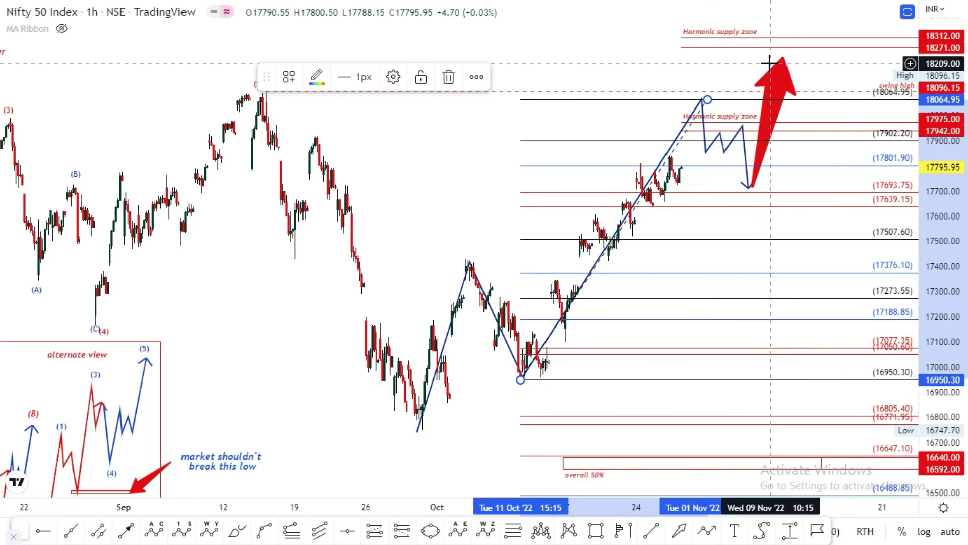
pyautogui.press('Delete')
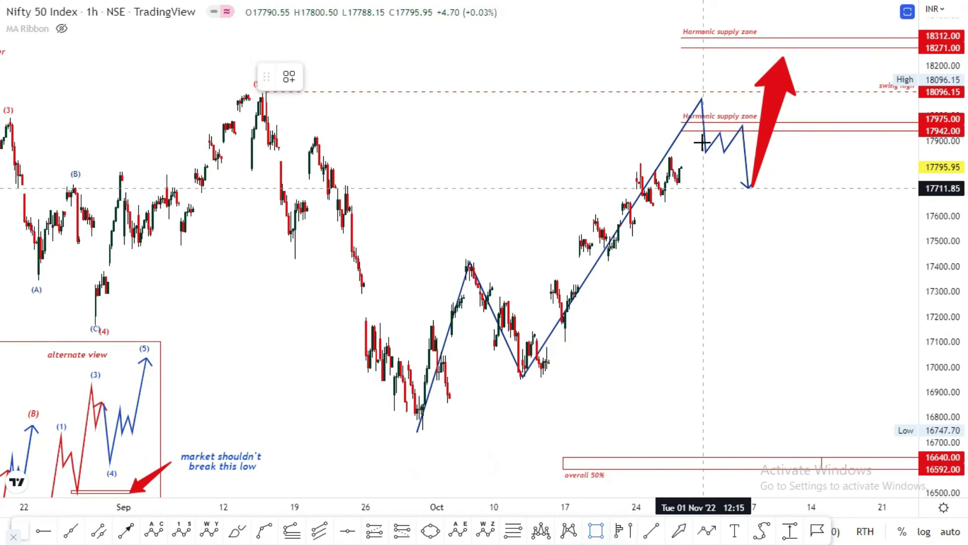
# Draw a blue support rectangle at 17415–17449 from the early-October high to early November.
pyautogui.click(461, 263)
pyautogui.click(792, 252)
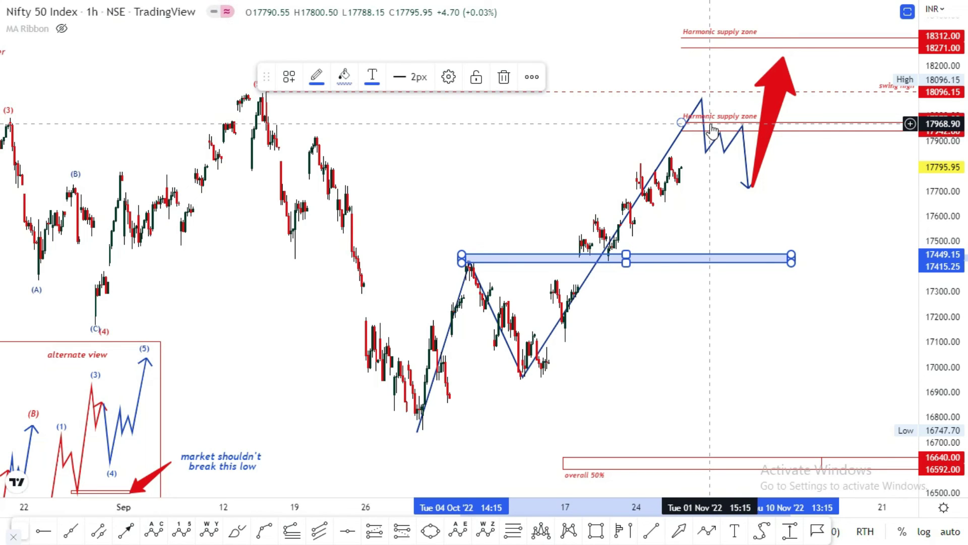
pyautogui.click(712, 126)
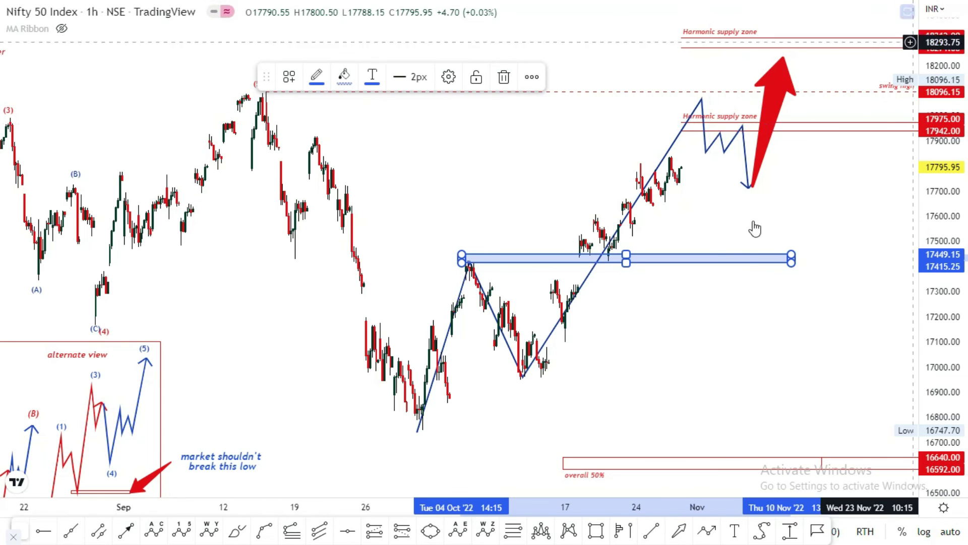